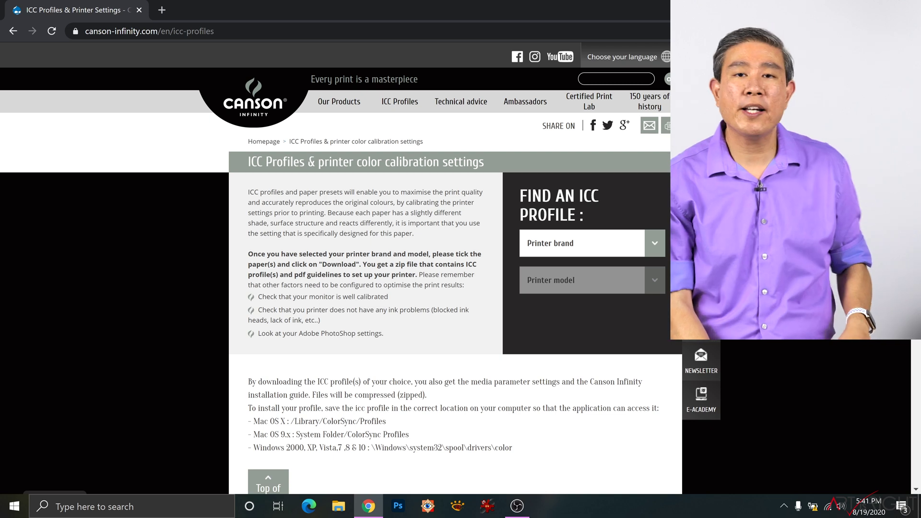
# Find the ICC profiles for the EPSON Sure Color P800 and download the one for Edition Etching Rag 310 g/m²
pyautogui.click(579, 249)
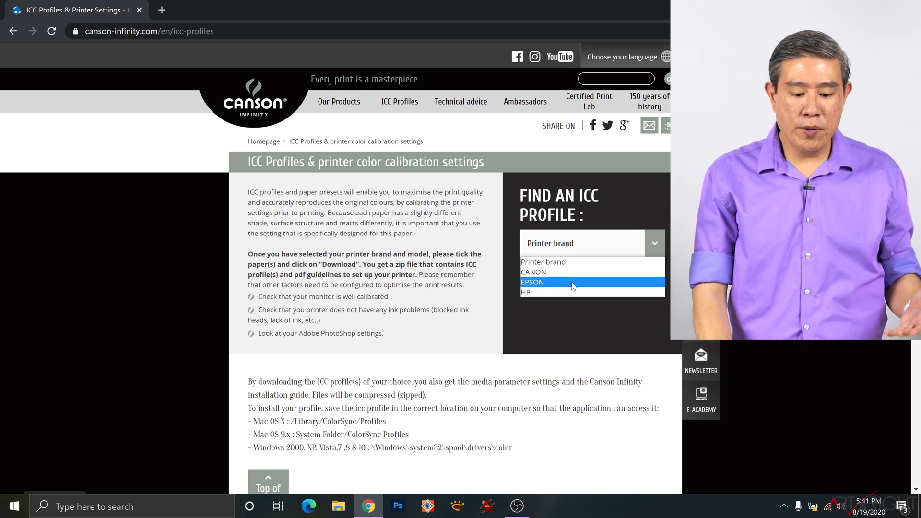
pyautogui.click(576, 281)
pyautogui.click(577, 280)
pyautogui.scroll(-5, 576, 240)
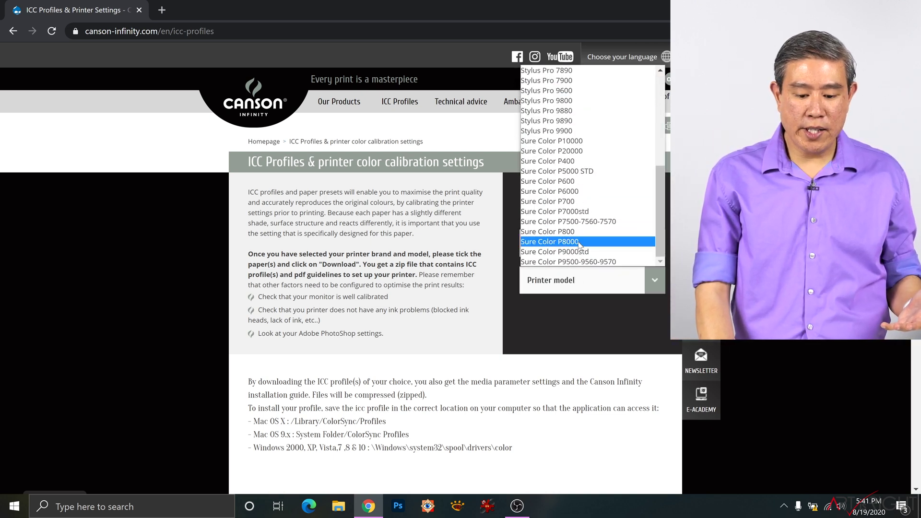
pyautogui.click(575, 240)
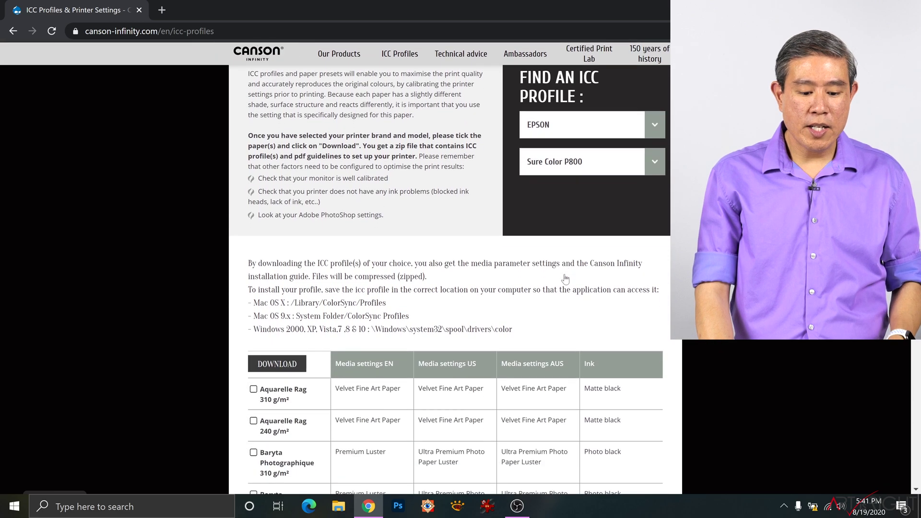
pyautogui.click(254, 390)
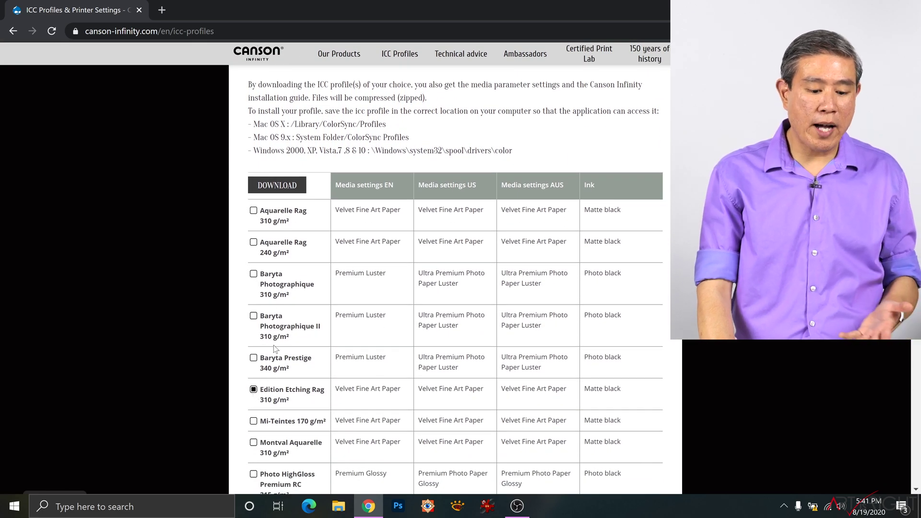
pyautogui.click(280, 188)
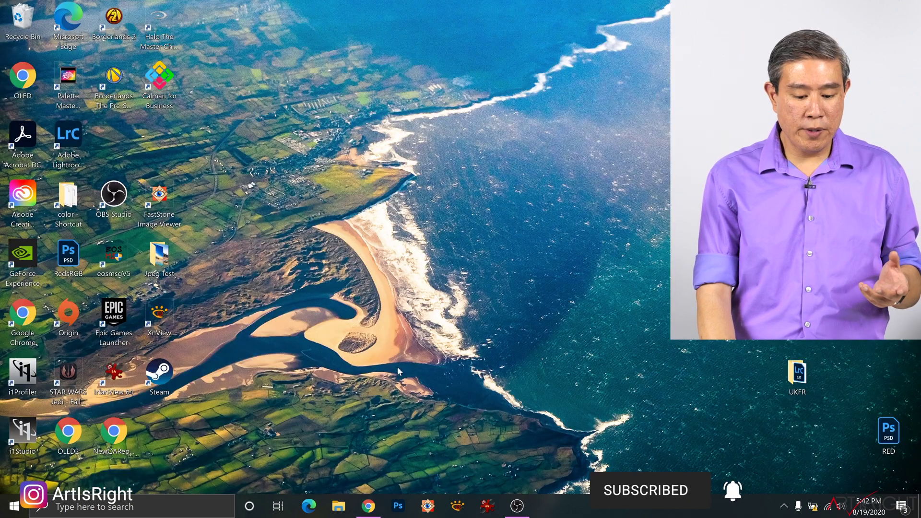
# Switch to File Explorer and extract the epson_sure_color_p800_024154 archive in the Downloads folder
pyautogui.click(337, 509)
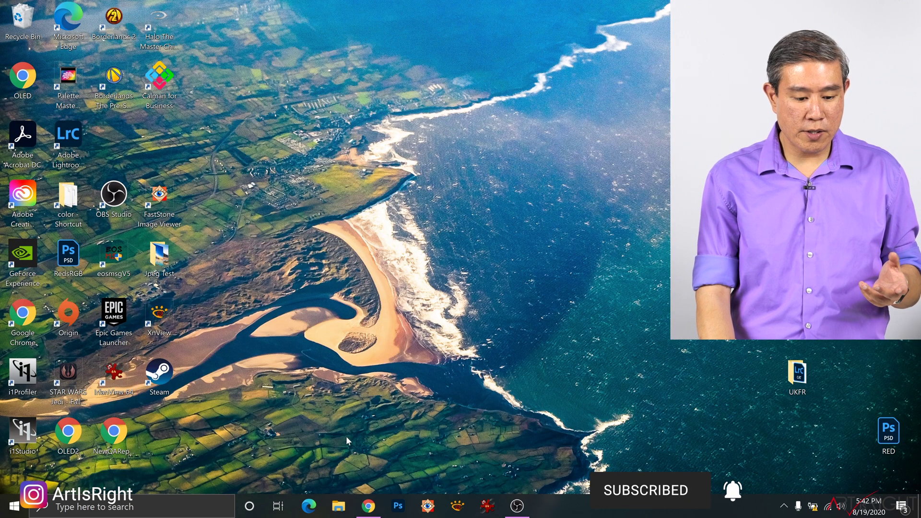
pyautogui.click(206, 245)
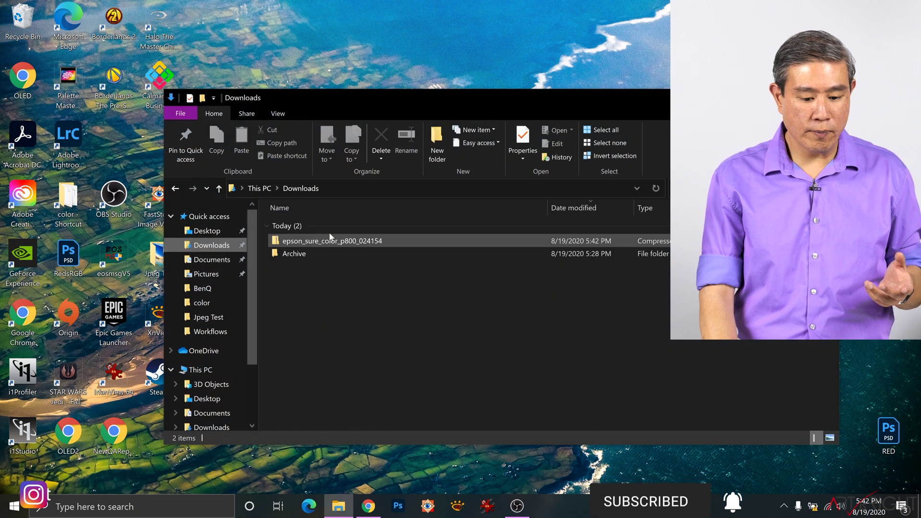
pyautogui.rightClick(334, 241)
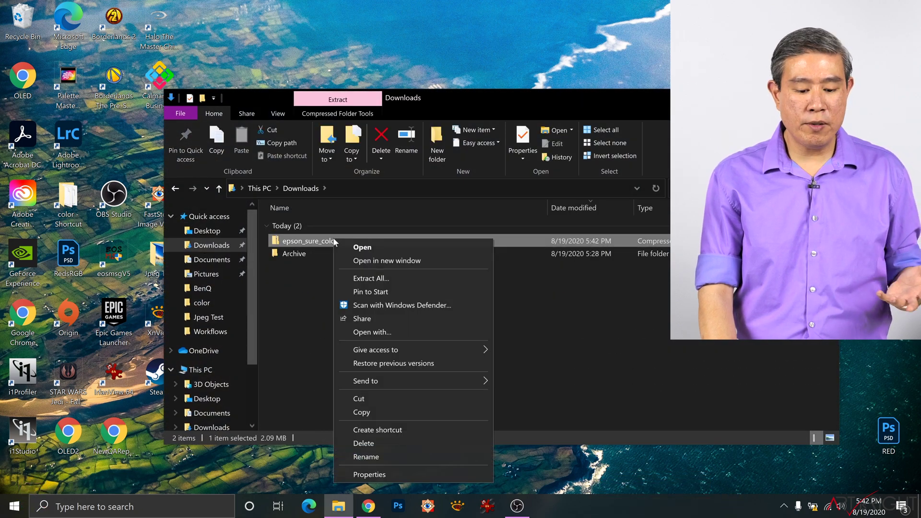
pyautogui.click(379, 276)
pyautogui.click(571, 377)
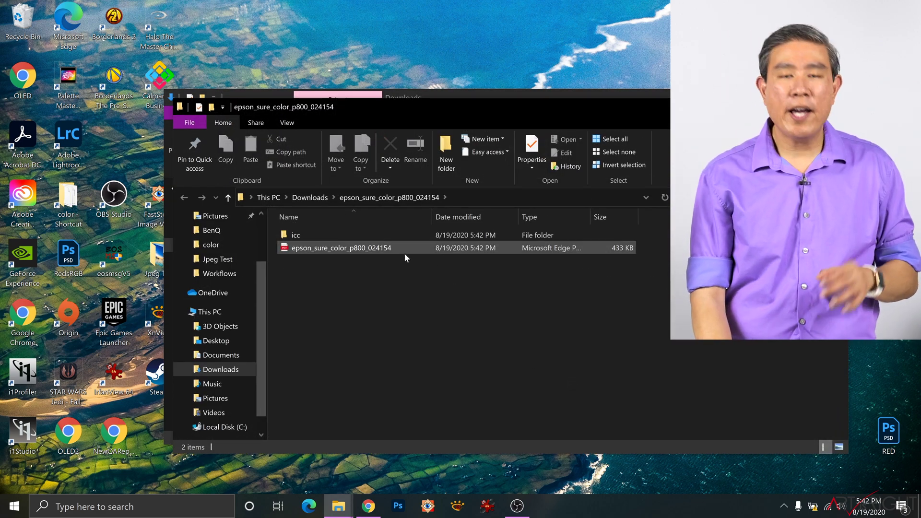
# Open the extracted icc folder and arrange its window side by side with the Downloads window
pyautogui.click(383, 250)
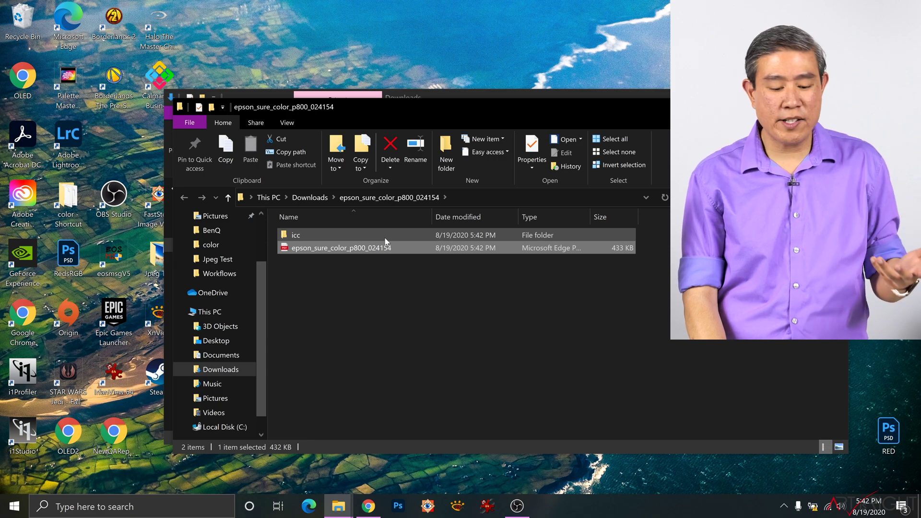
pyautogui.doubleClick(385, 236)
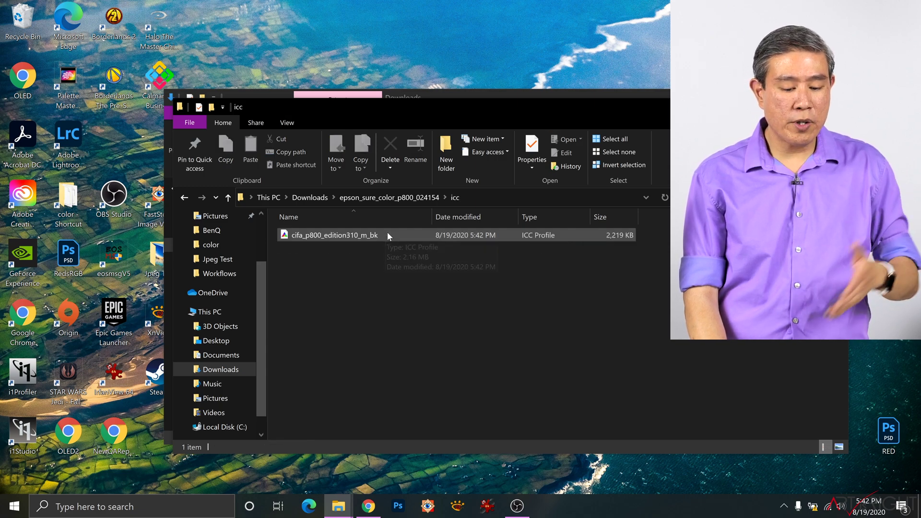
pyautogui.moveTo(516, 118); pyautogui.dragTo(919, 139)
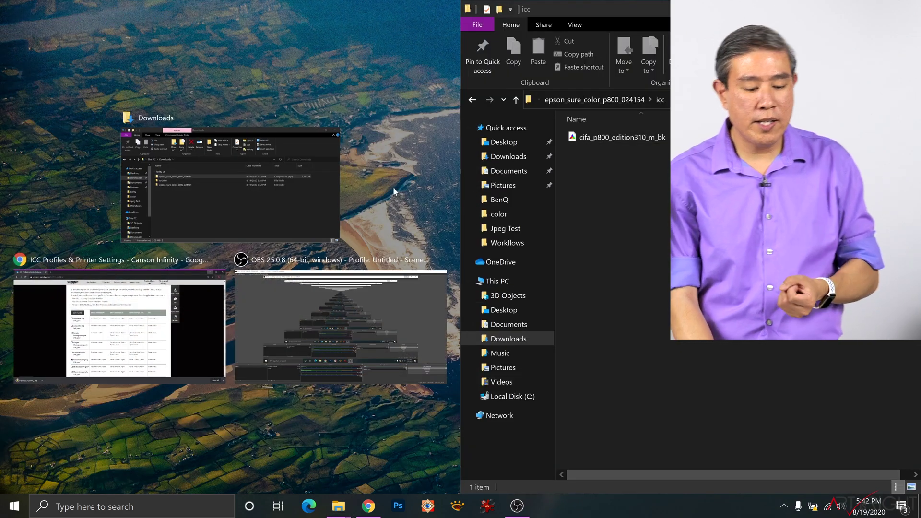
pyautogui.click(276, 188)
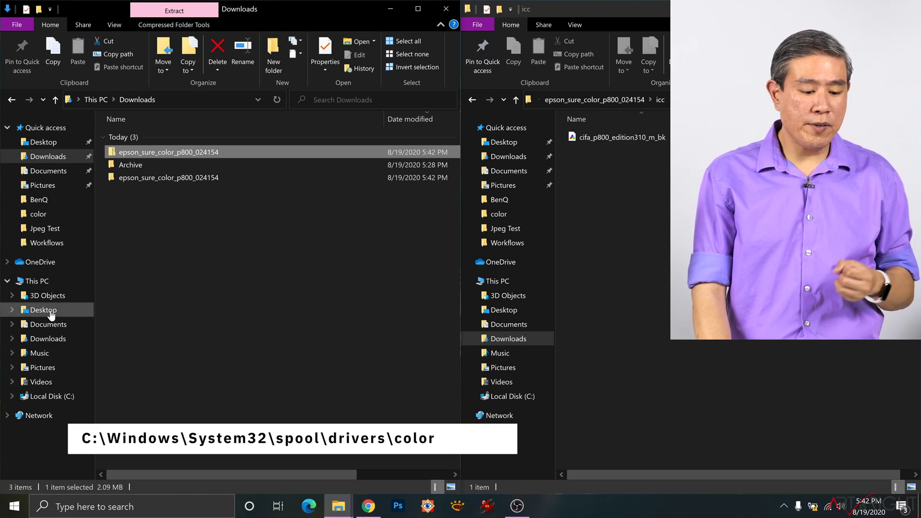
# Browse the Downloads window to the System32 folder inside WINDOWS on Local Disk (C:)
pyautogui.click(48, 397)
pyautogui.doubleClick(155, 222)
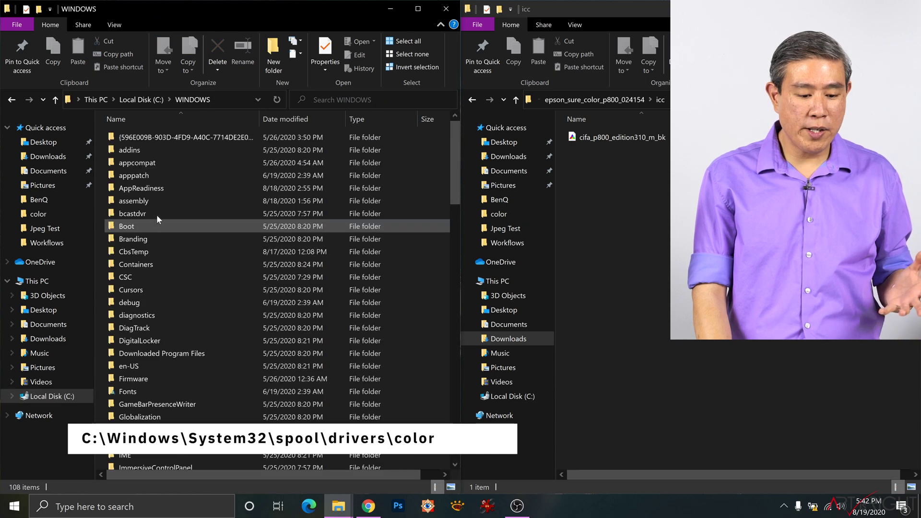
pyautogui.click(159, 222)
pyautogui.write('ss')
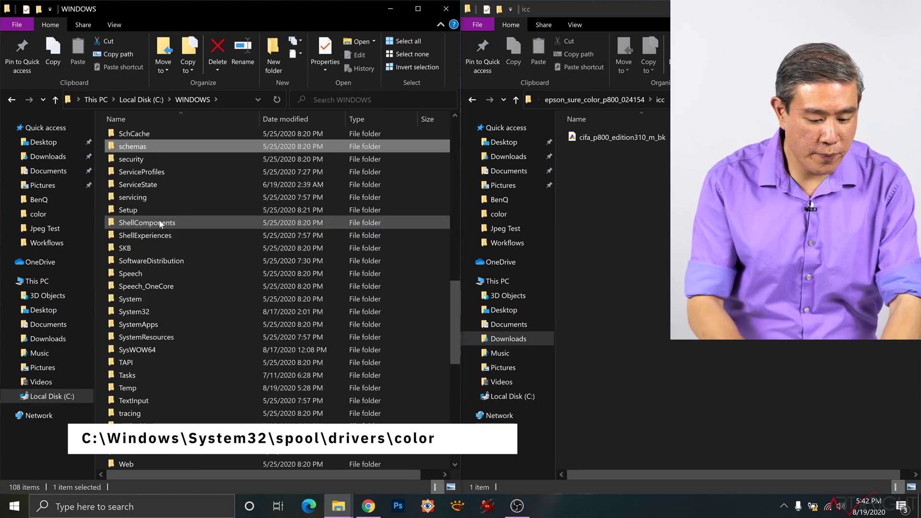
pyautogui.write('sy')
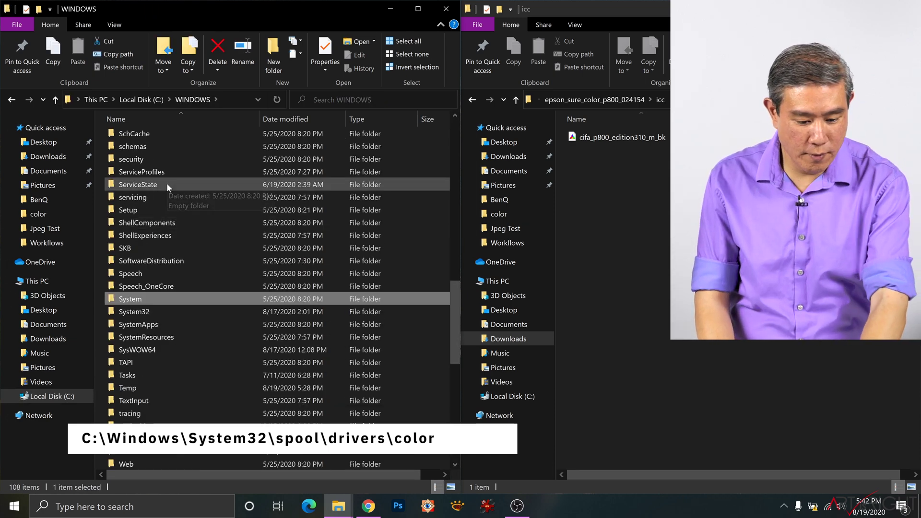
pyautogui.click(147, 312)
pyautogui.doubleClick(147, 312)
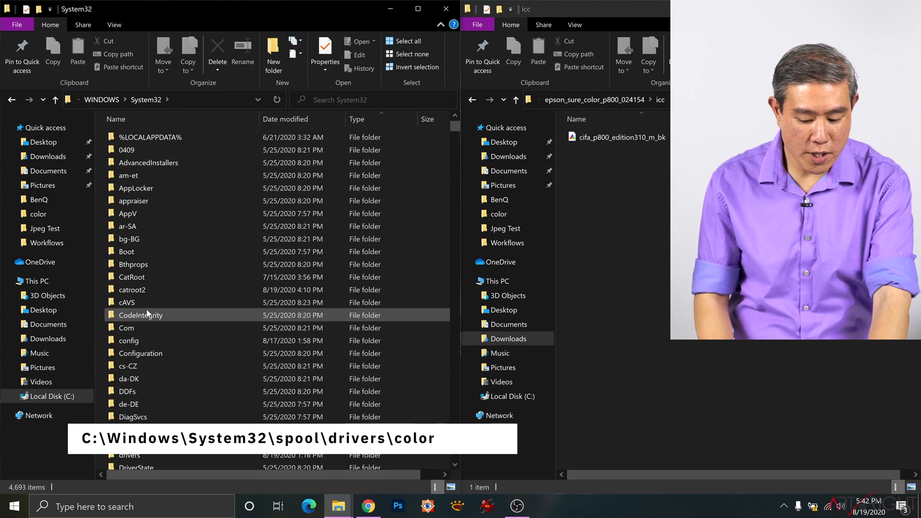
# Open spool\drivers\color within System32 and move the cifa_p800_edition310_m_bk profile into it
pyautogui.write('spo')
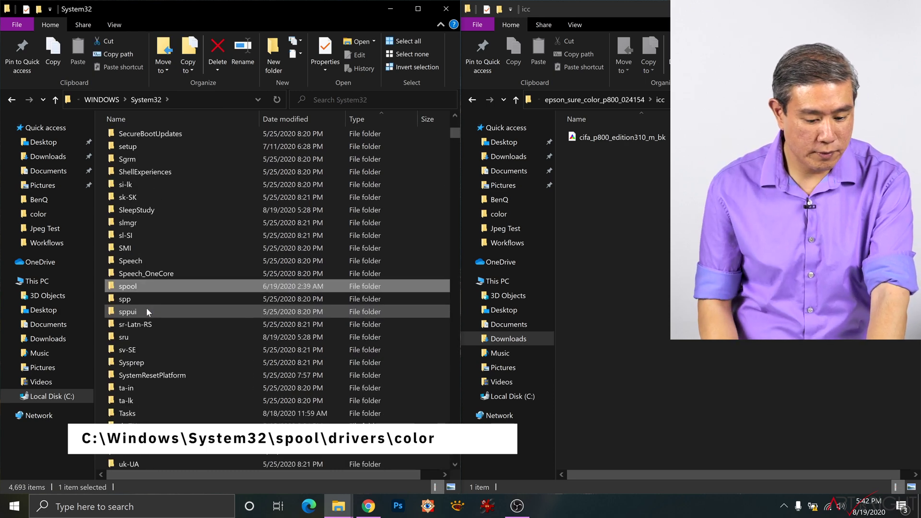
pyautogui.doubleClick(149, 286)
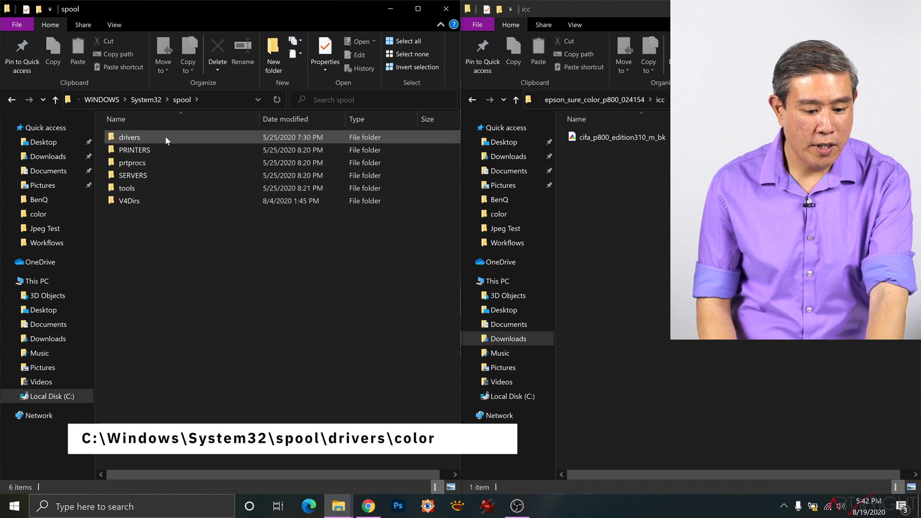
pyautogui.doubleClick(165, 137)
pyautogui.doubleClick(164, 137)
pyautogui.moveTo(648, 138); pyautogui.dragTo(324, 205)
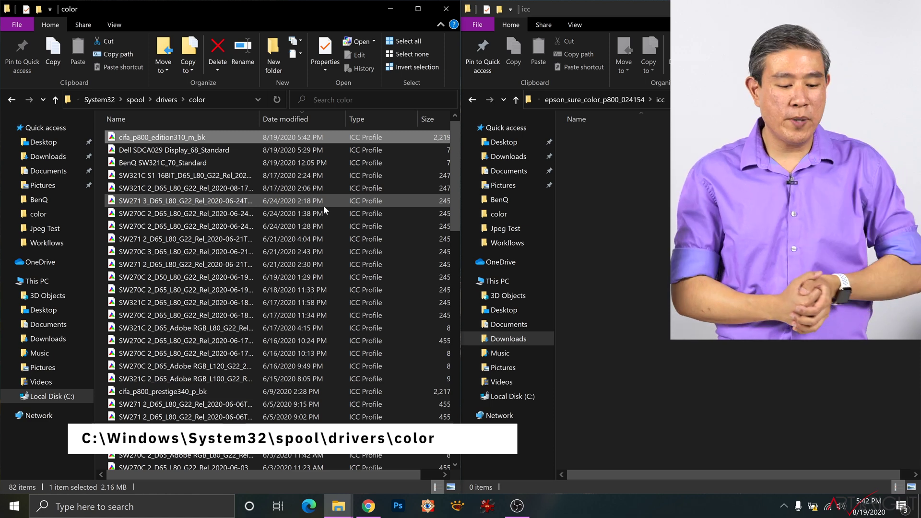
# Go back to the drivers folder and view the option for sending the color folder to the desktop as a shortcut
pyautogui.click(164, 99)
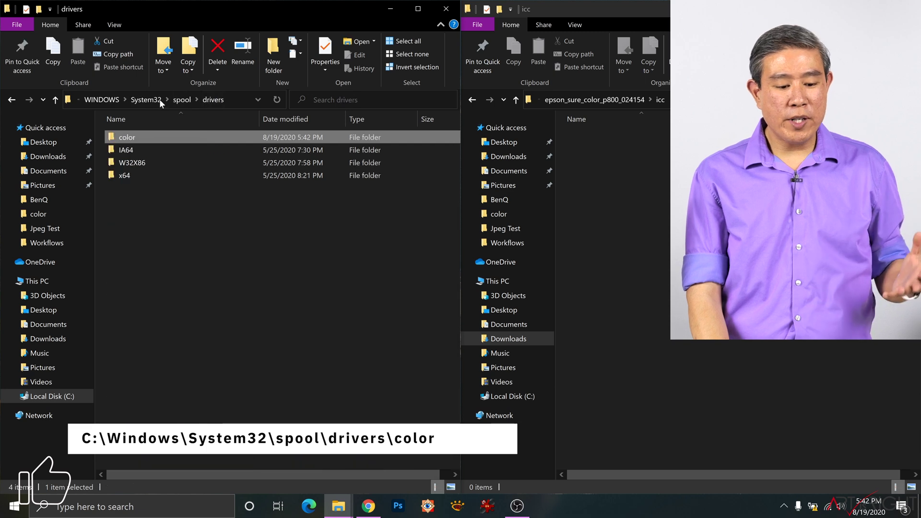
pyautogui.rightClick(137, 138)
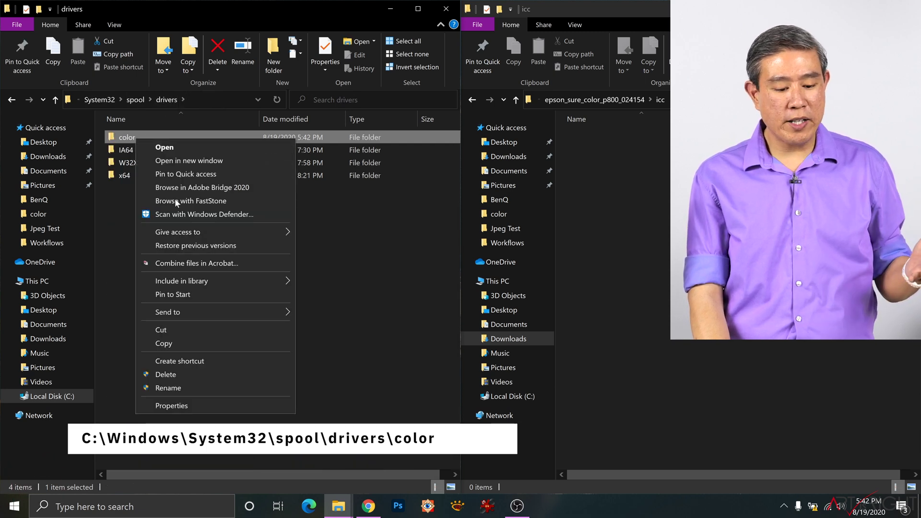
pyautogui.moveTo(229, 314)
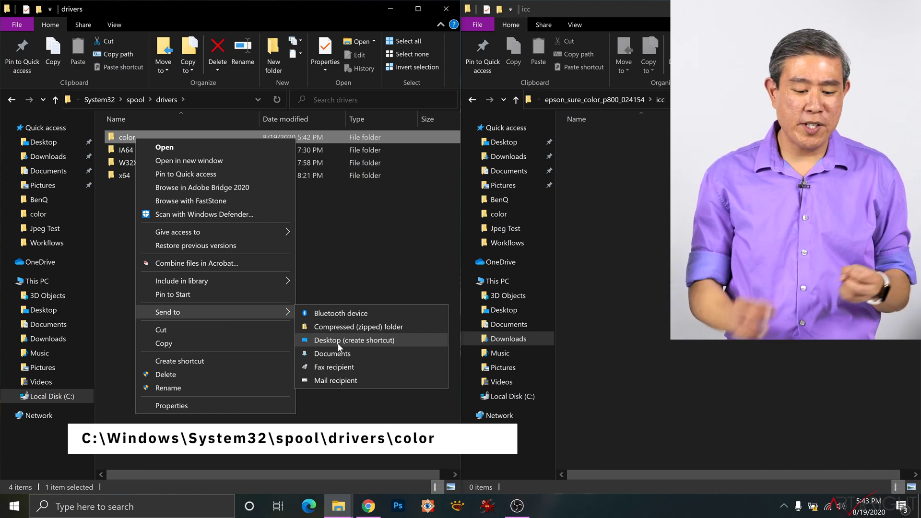
pyautogui.click(379, 280)
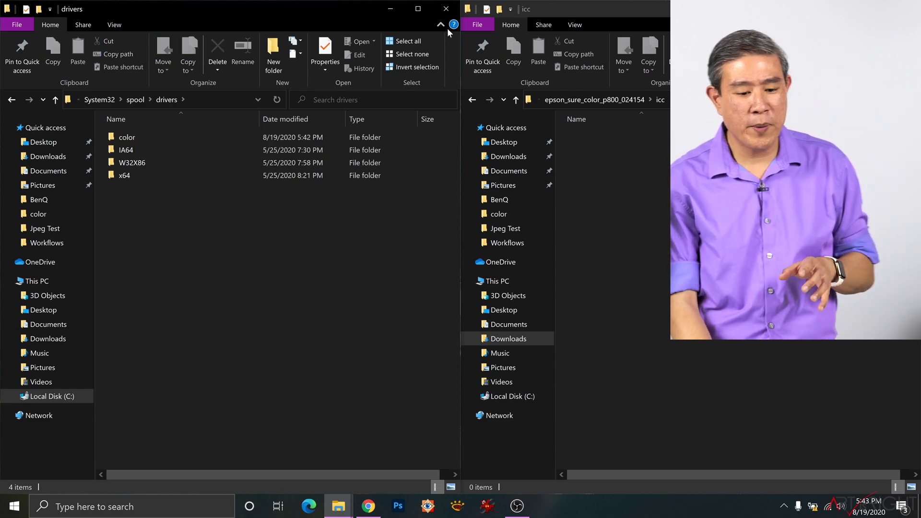
# Close both File Explorer windows
pyautogui.click(446, 8)
pyautogui.click(906, 8)
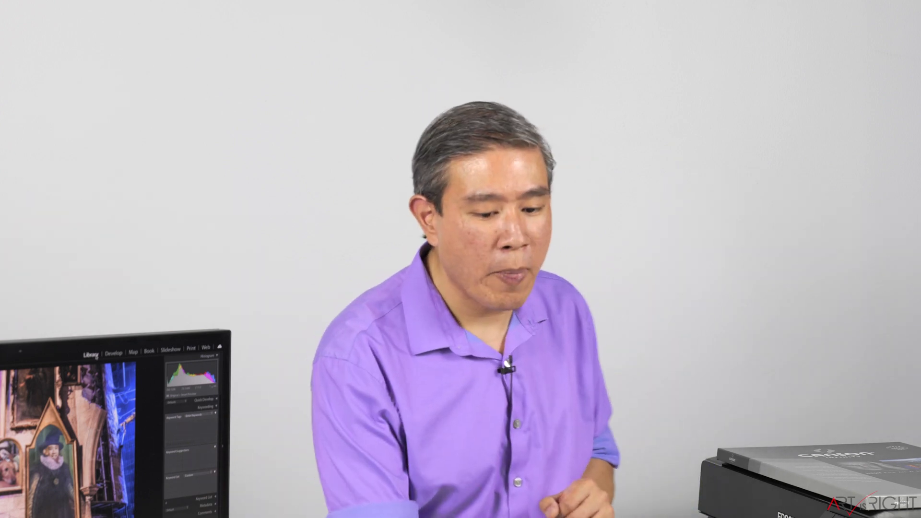
# Switch to Lightroom's Print module and confirm the page setup as EPSON SC-P800 Series, 13 x 19 in, landscape
pyautogui.click(191, 349)
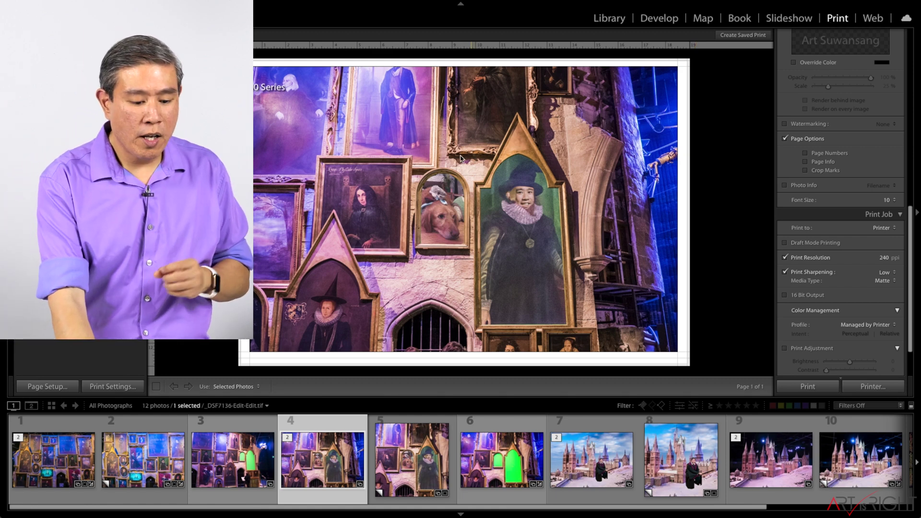
pyautogui.click(63, 386)
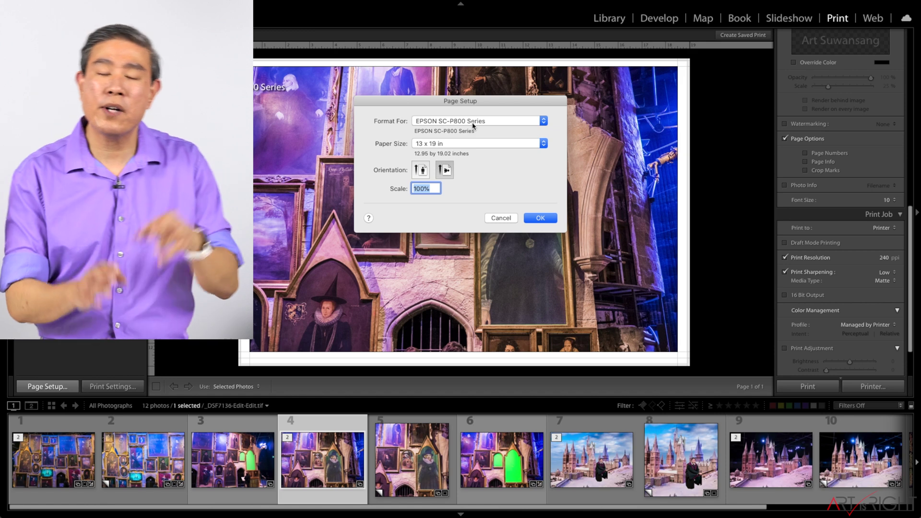
pyautogui.click(443, 170)
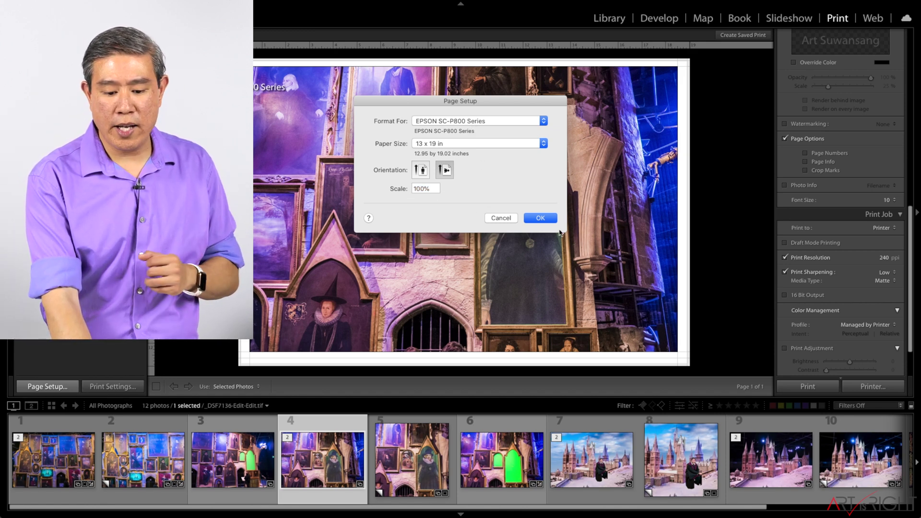
pyautogui.click(549, 225)
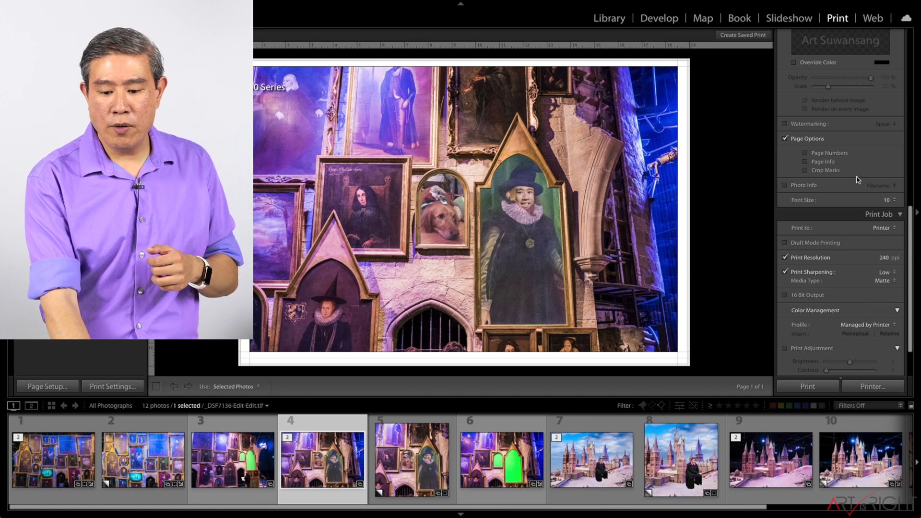
# Turn on Page Info in the page options for the print
pyautogui.scroll(10, 858, 179)
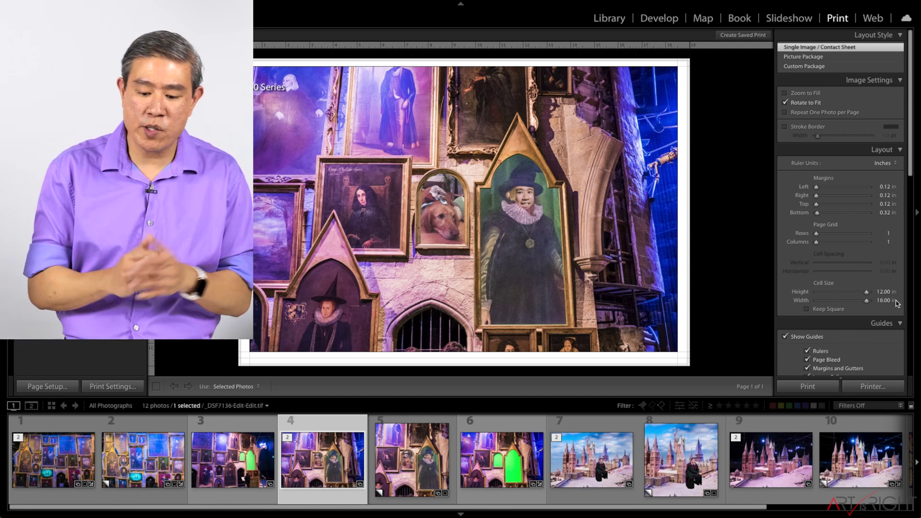
pyautogui.scroll(-8, 895, 303)
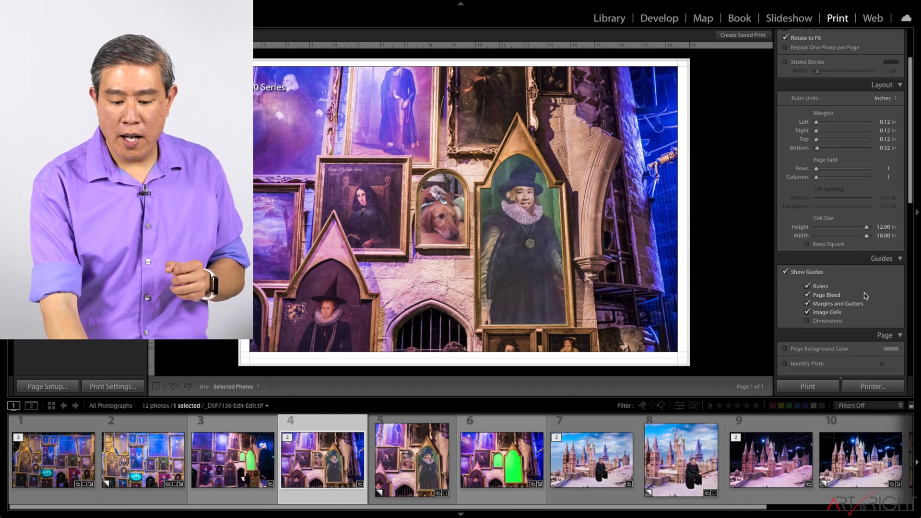
pyautogui.scroll(-4, 866, 296)
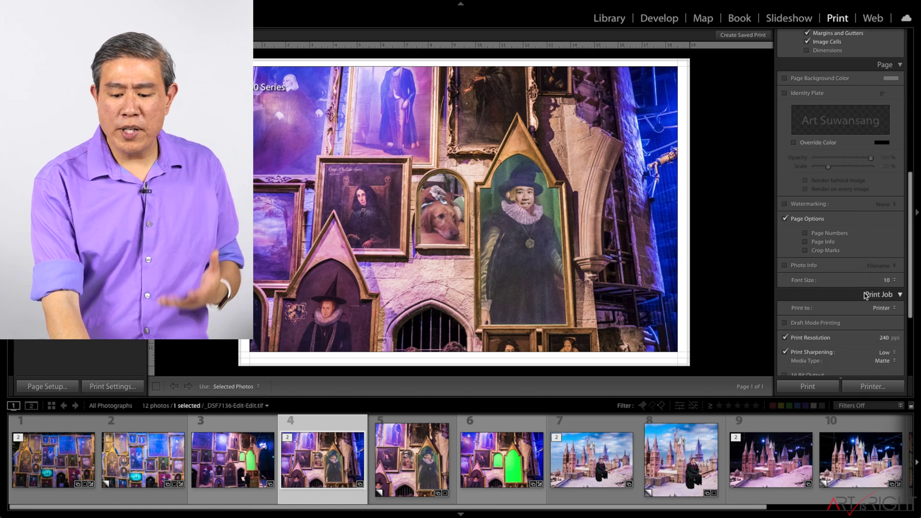
pyautogui.click(817, 240)
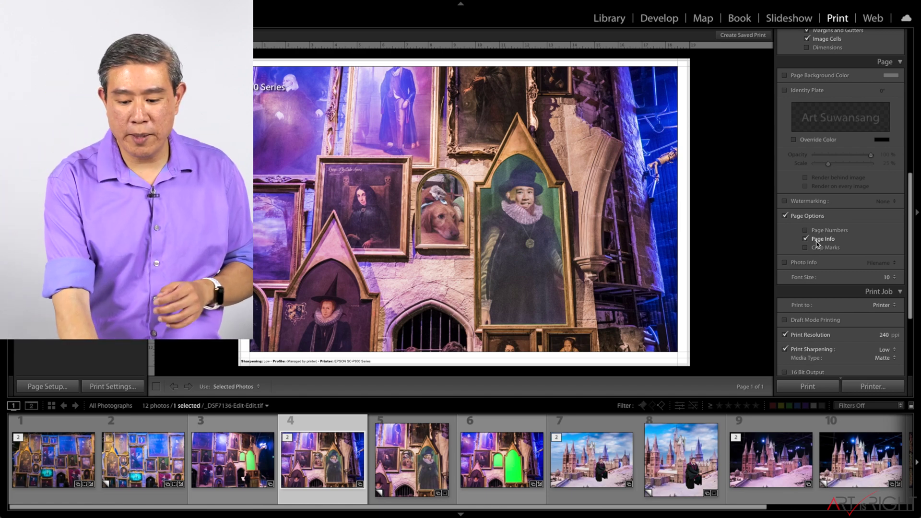
# Check the media type choices for print sharpening in the print job settings, keeping Matte
pyautogui.scroll(-5, 817, 245)
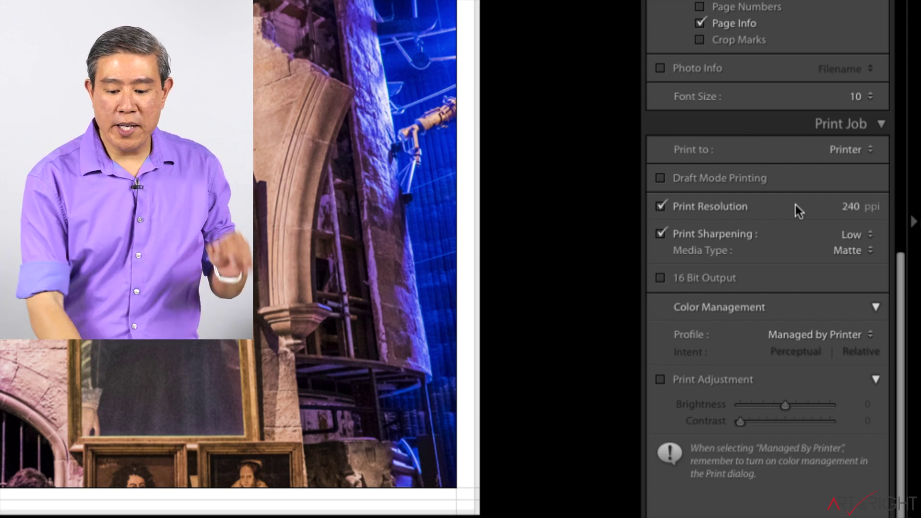
pyautogui.click(845, 251)
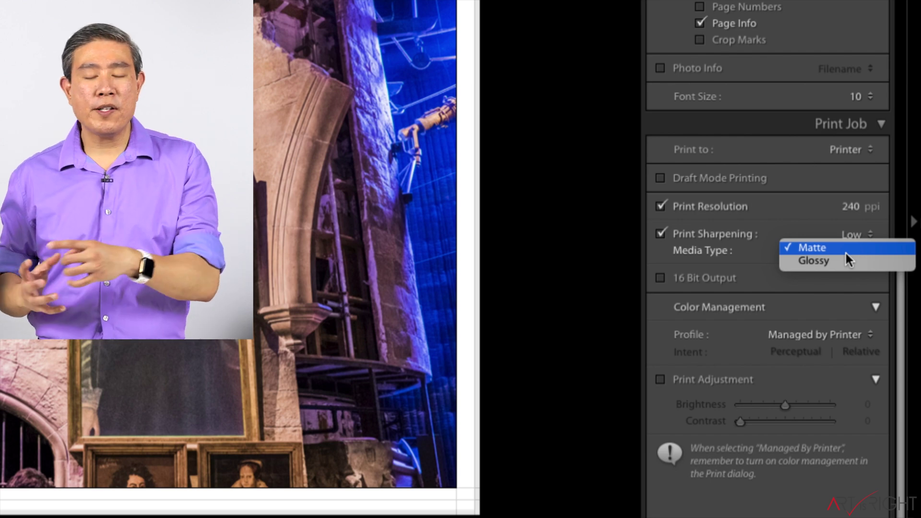
pyautogui.click(748, 292)
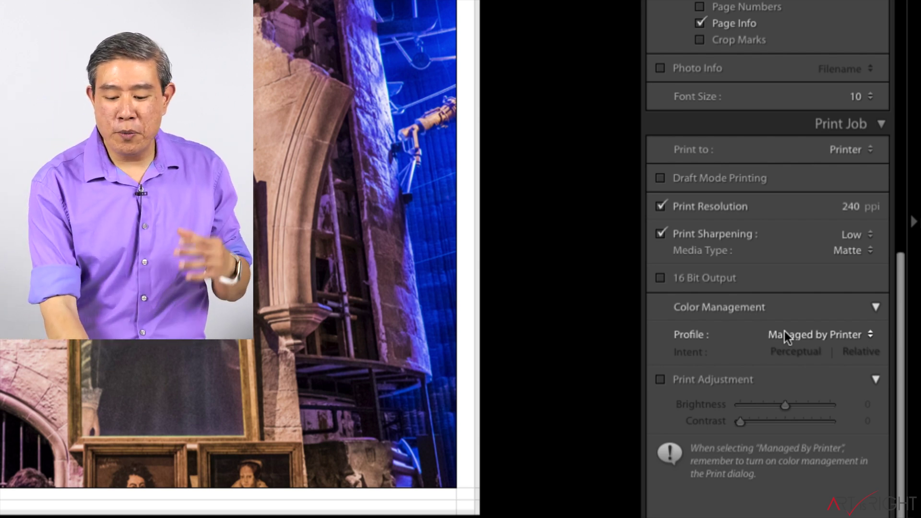
# Add the custom profile cifa_p800_edition310_m_bk.icc to the available print profiles and use it for the print's color management
pyautogui.click(784, 334)
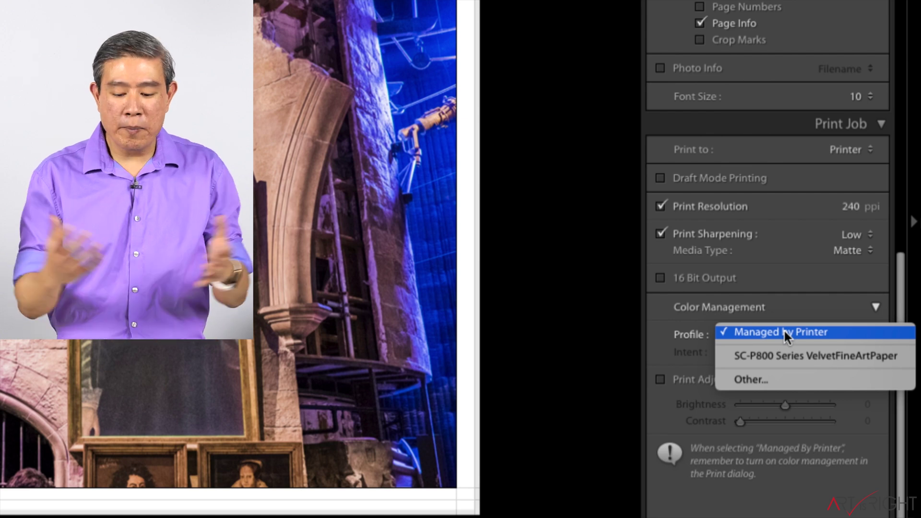
pyautogui.click(780, 380)
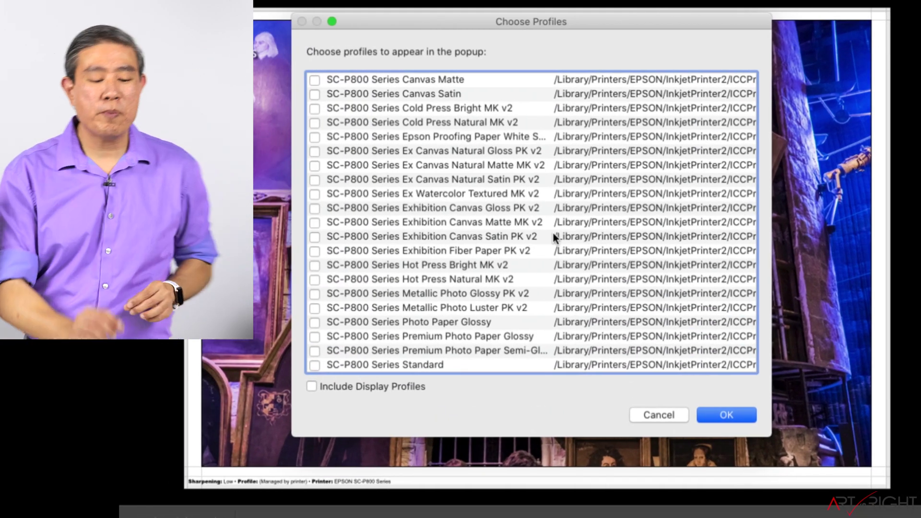
pyautogui.scroll(-5, 553, 233)
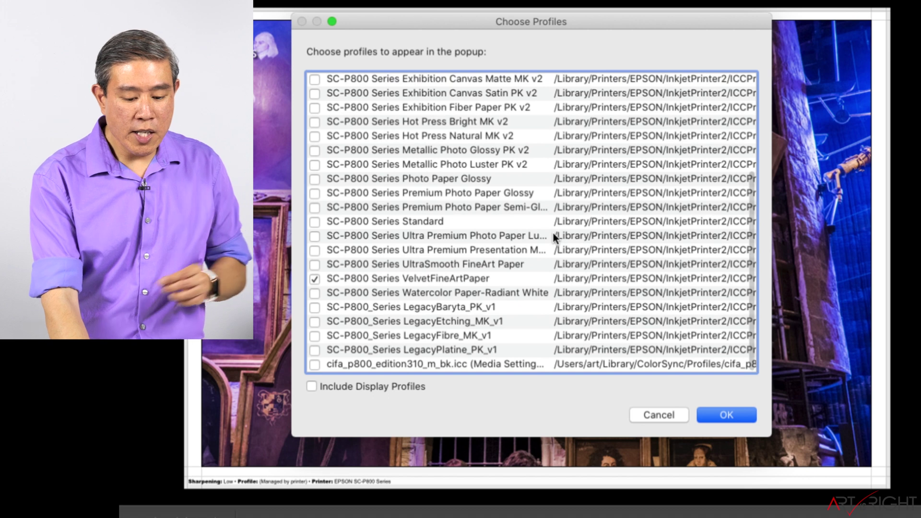
pyautogui.click(317, 365)
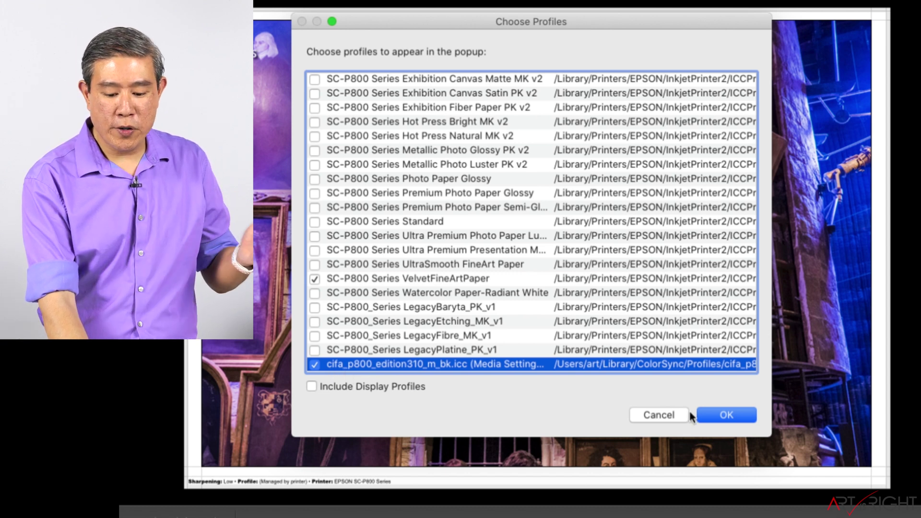
pyautogui.click(710, 414)
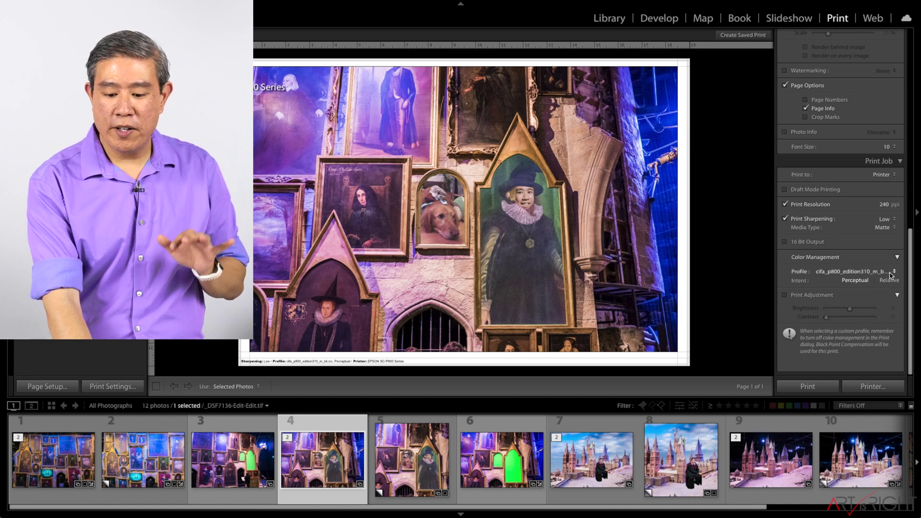
# Check the media setting named in the chosen Canson profile, keep that profile, and set the rendering intent to Relative
pyautogui.click(889, 273)
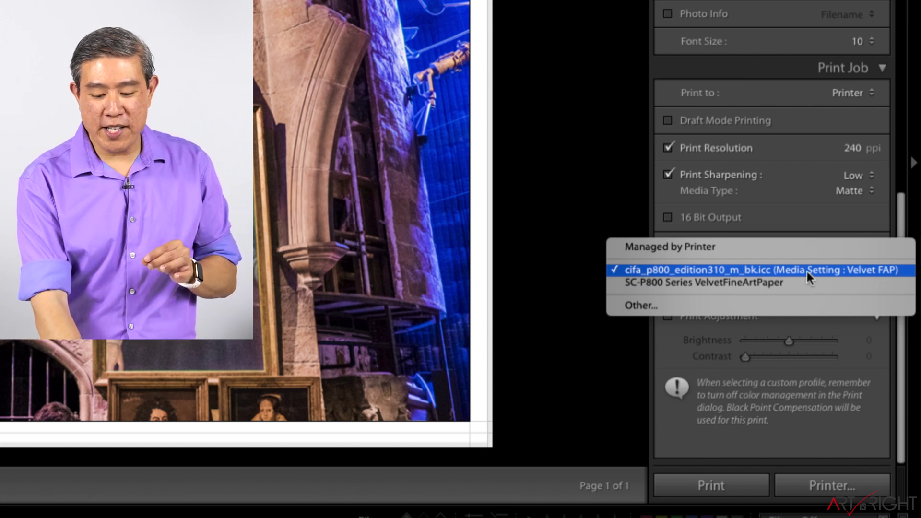
pyautogui.click(882, 273)
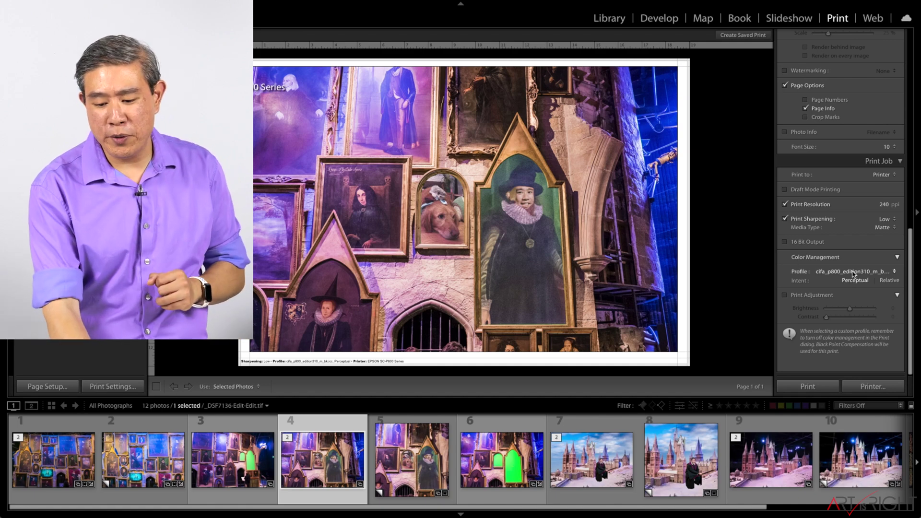
pyautogui.click(888, 280)
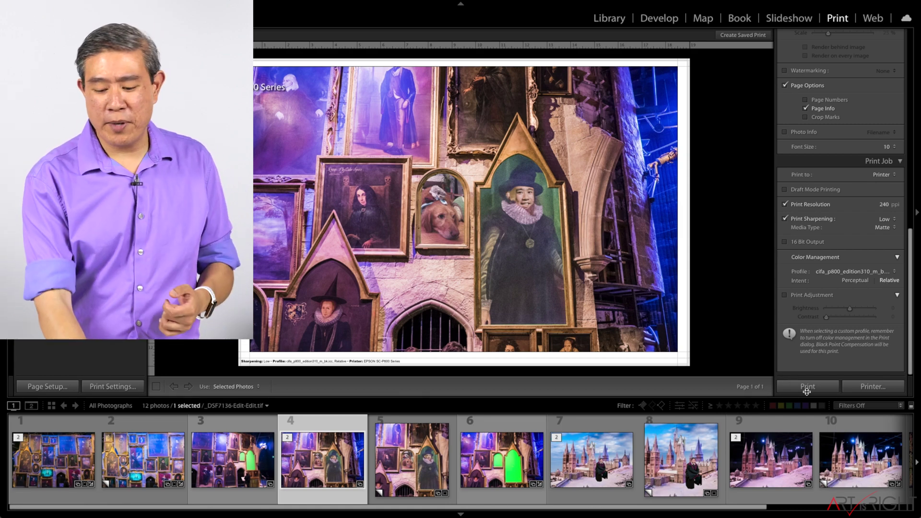
# Open the printer dialog for the EPSON SC-P800 Series and show its Printer Settings
pyautogui.click(870, 386)
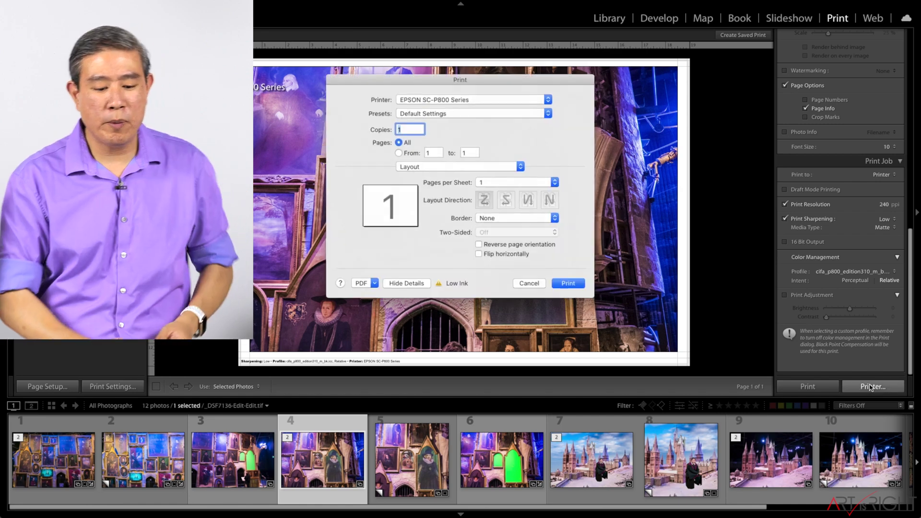
pyautogui.click(497, 168)
pyautogui.click(494, 208)
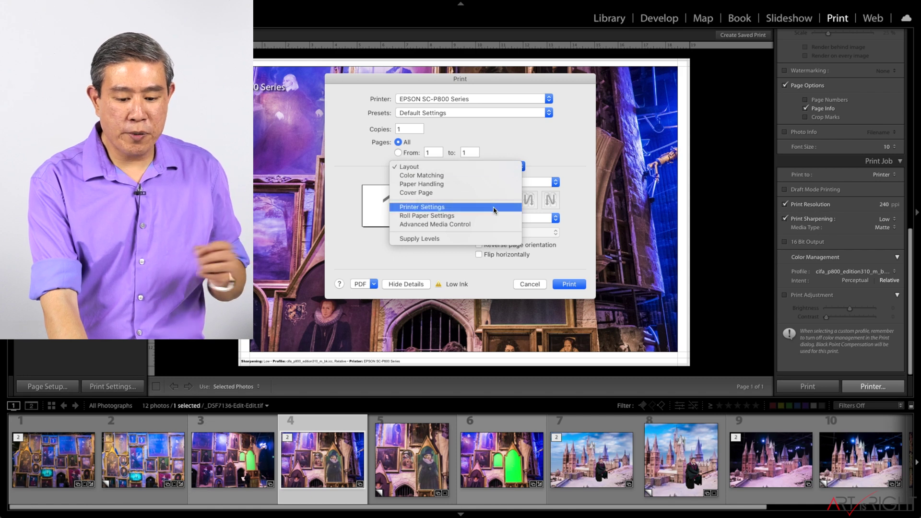
pyautogui.click(490, 170)
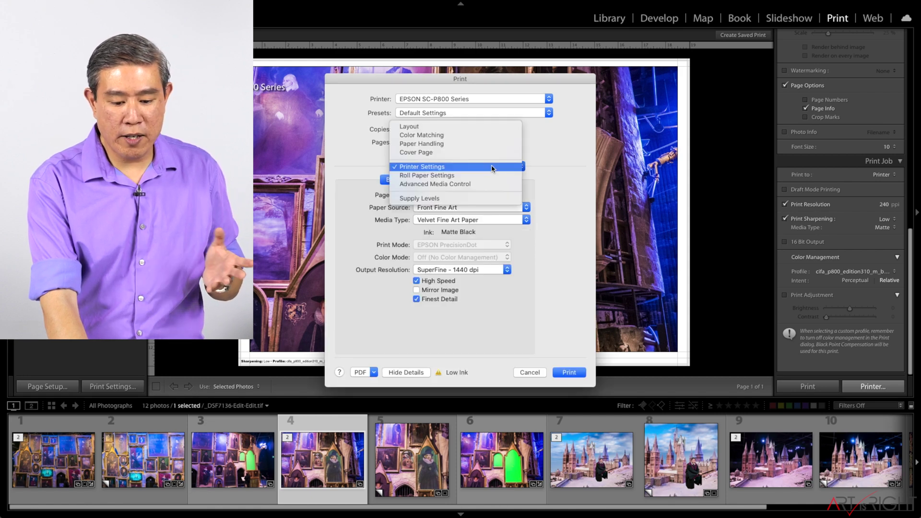
pyautogui.click(507, 211)
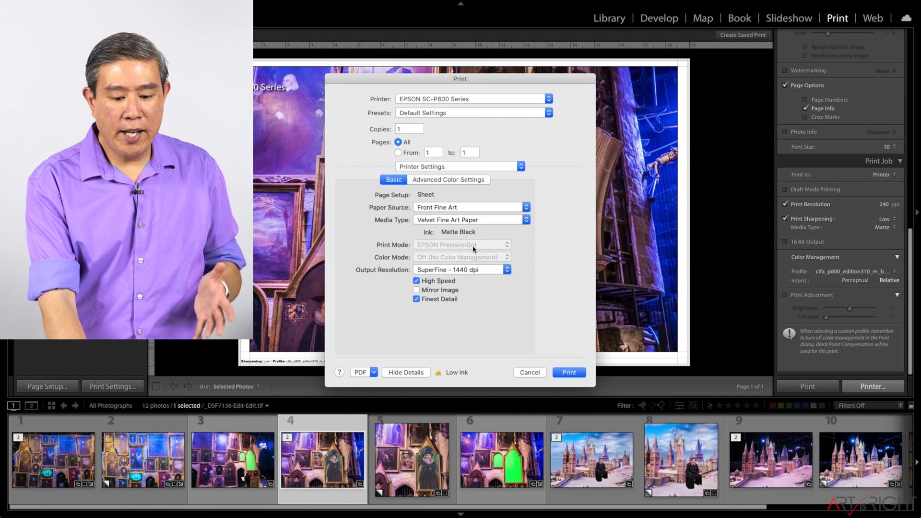
# Select Velvet Fine Art Paper from the fine art media types and send the photo to the printer
pyautogui.click(478, 222)
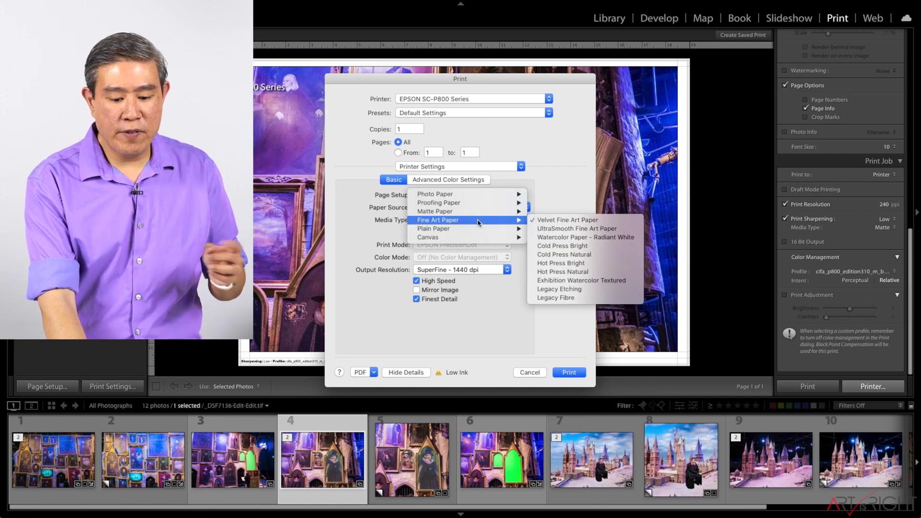
pyautogui.click(561, 224)
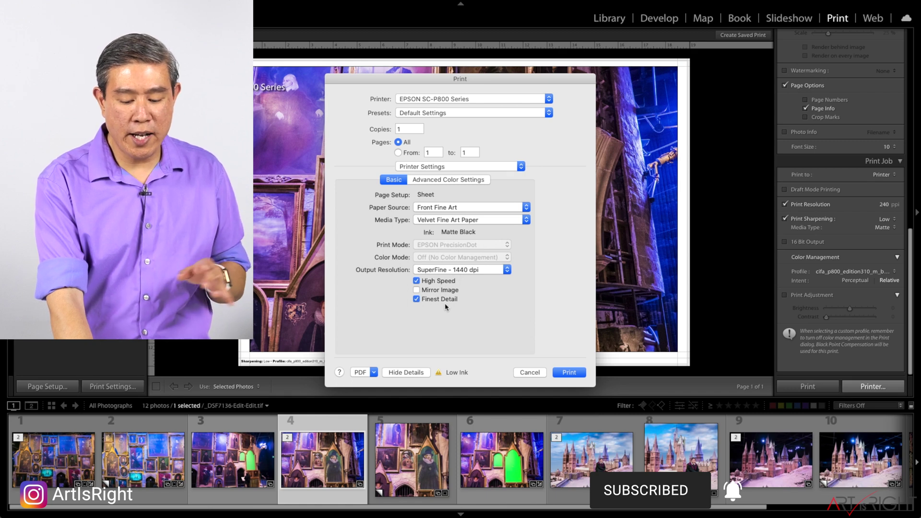
pyautogui.click(567, 376)
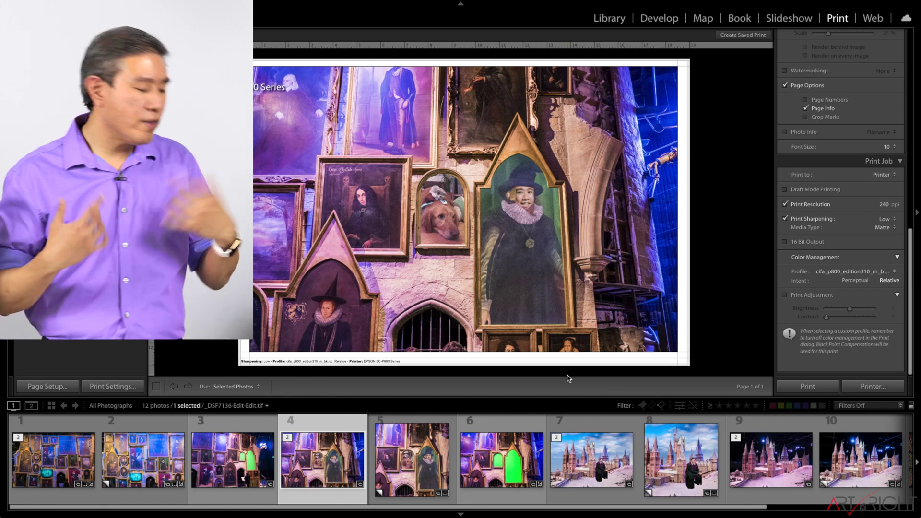